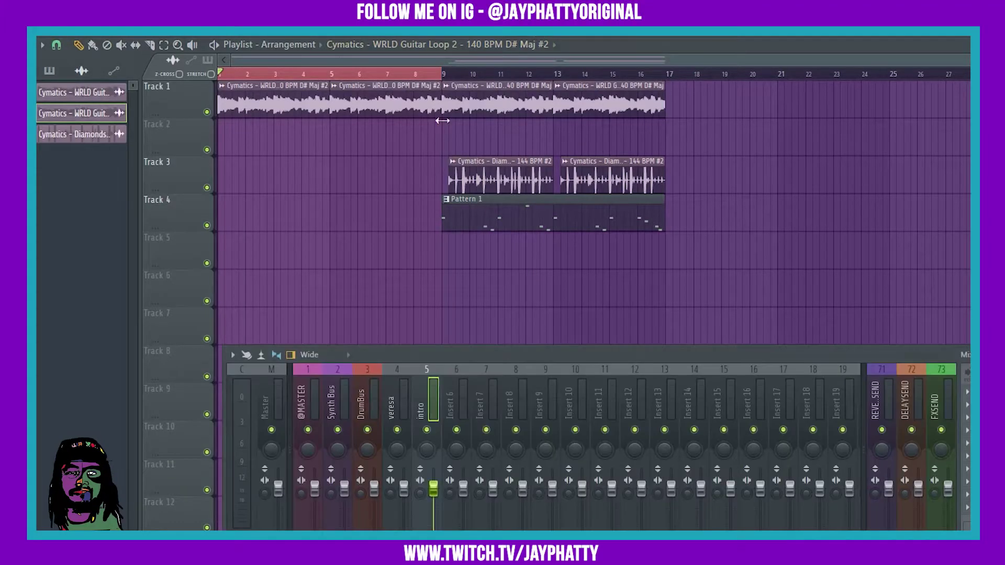
# Step: Load Fruity Parametric EQ 2 into an effect slot on mixer insert 5 'intro'
pyautogui.click(407, 421)
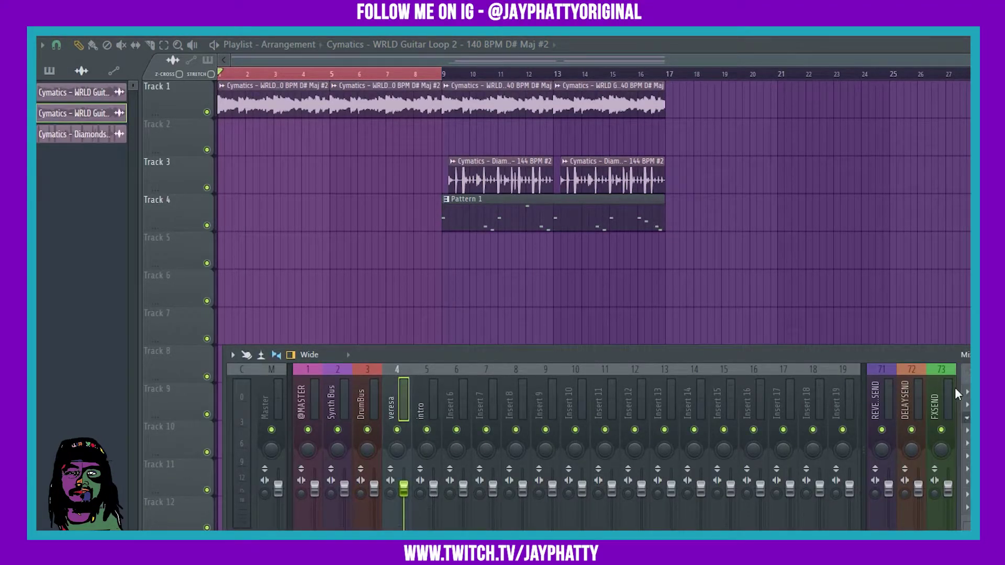
pyautogui.press('Delete')
pyautogui.click(547, 382)
pyautogui.click(424, 408)
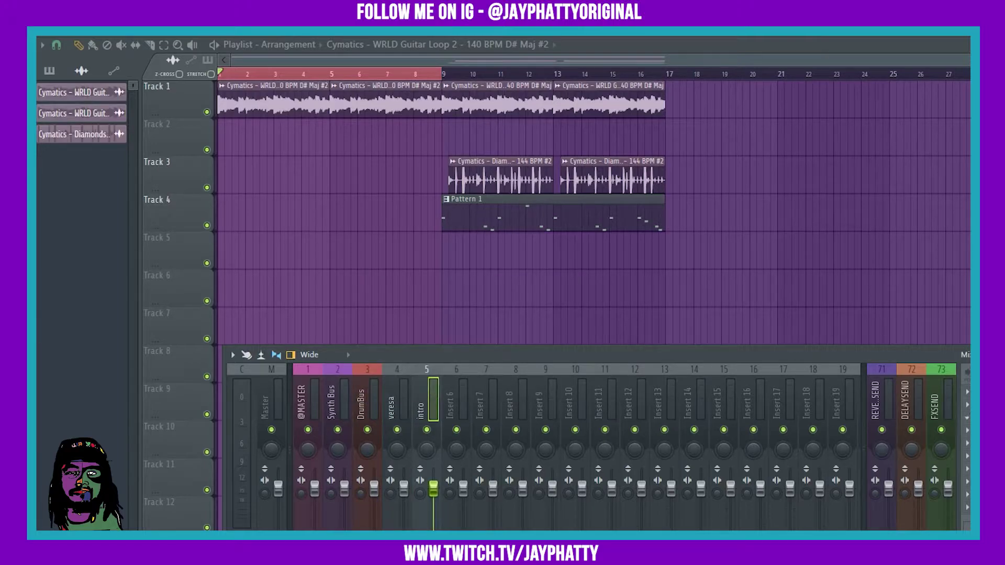
pyautogui.click(967, 417)
pyautogui.click(775, 163)
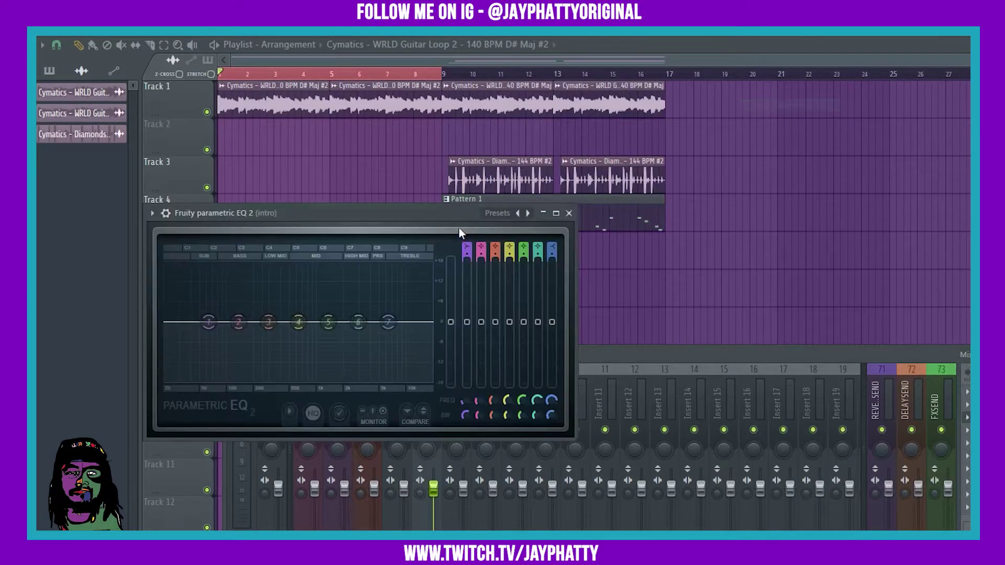
# Step: Shape the EQ as a band-pass: band 1 high-pass near 319 Hz, band 7 low-pass near 3.2 kHz
pyautogui.moveTo(553, 254); pyautogui.dragTo(554, 258)
pyautogui.moveTo(208, 321); pyautogui.dragTo(271, 379)
pyautogui.press('space')
pyautogui.moveTo(388, 323); pyautogui.dragTo(361, 378)
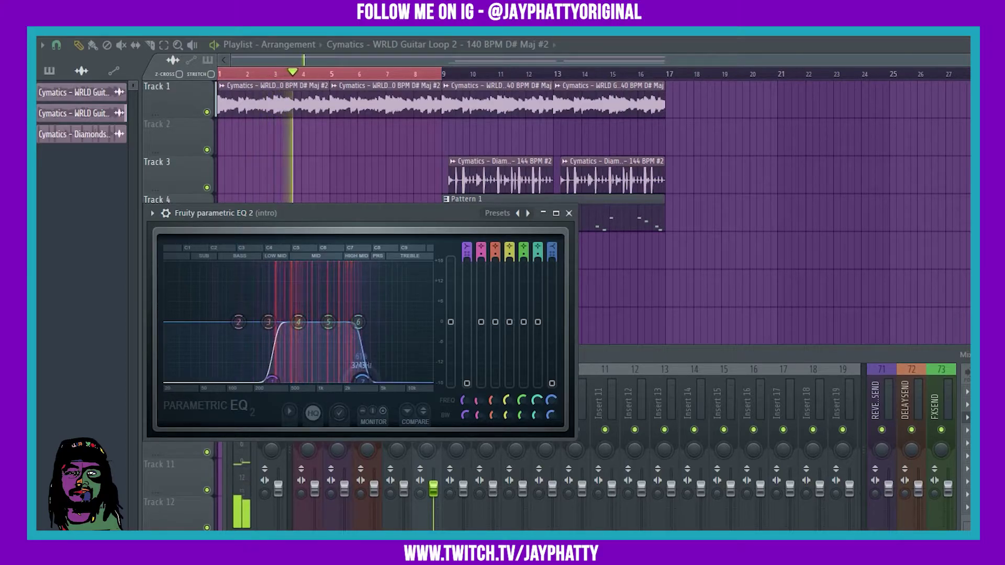
pyautogui.click(569, 213)
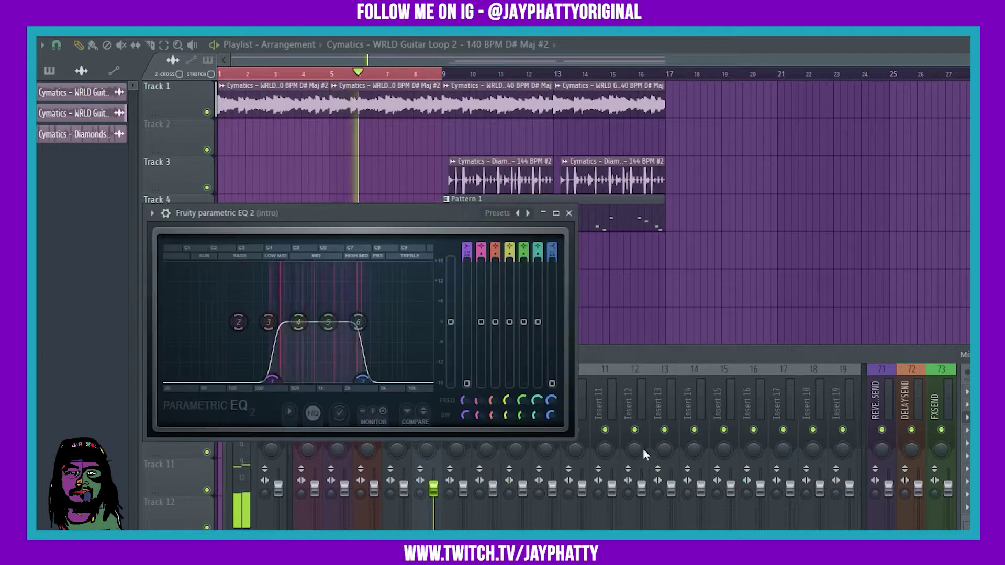
pyautogui.moveTo(390, 374); pyautogui.dragTo(381, 374)
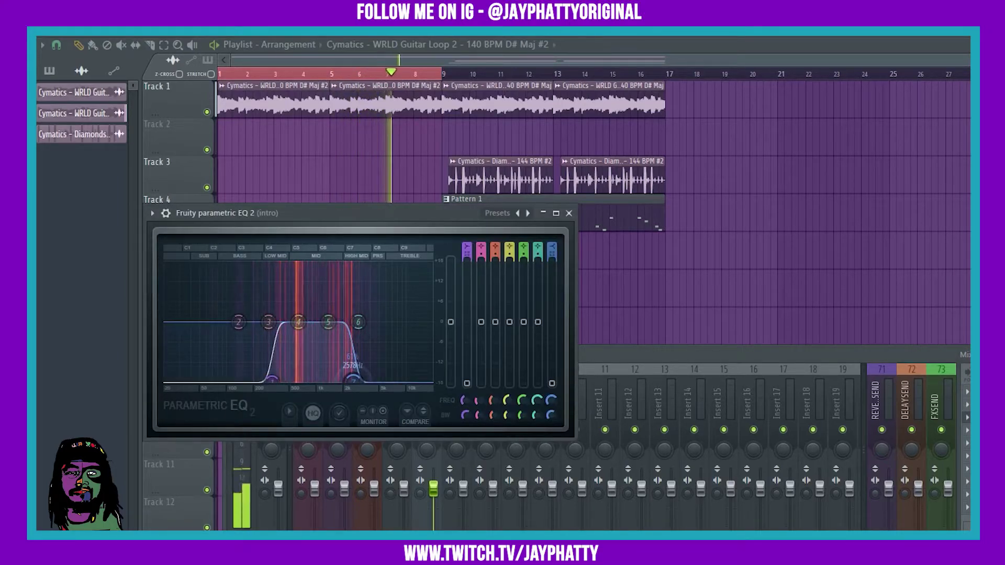
pyautogui.moveTo(273, 379); pyautogui.dragTo(278, 379)
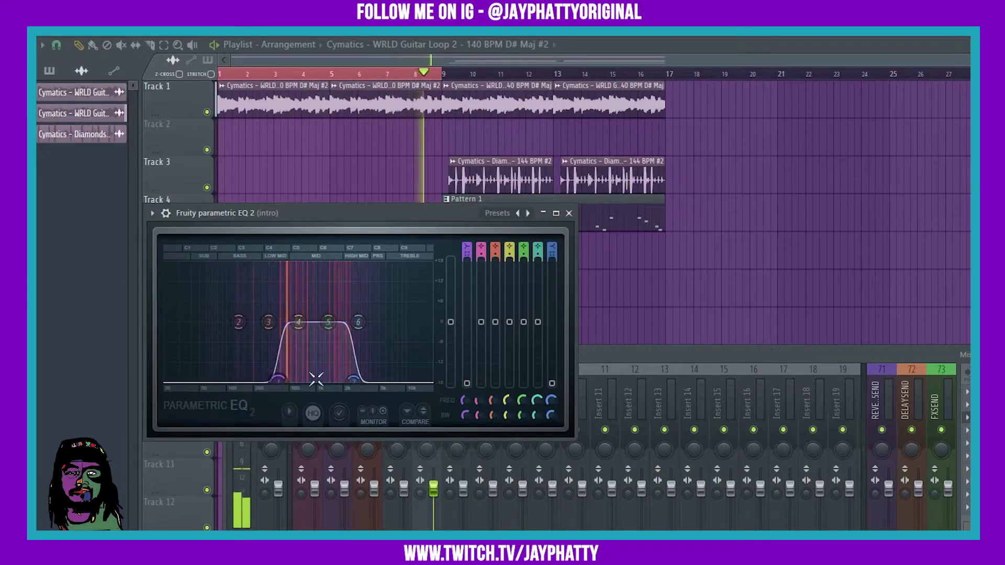
pyautogui.moveTo(354, 380); pyautogui.dragTo(369, 387)
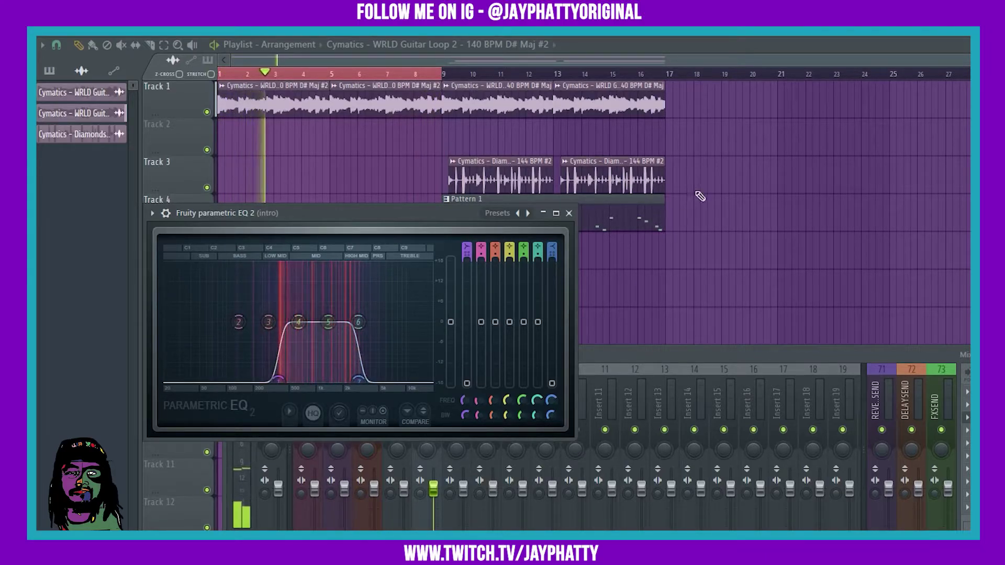
pyautogui.click(569, 213)
pyautogui.press('space')
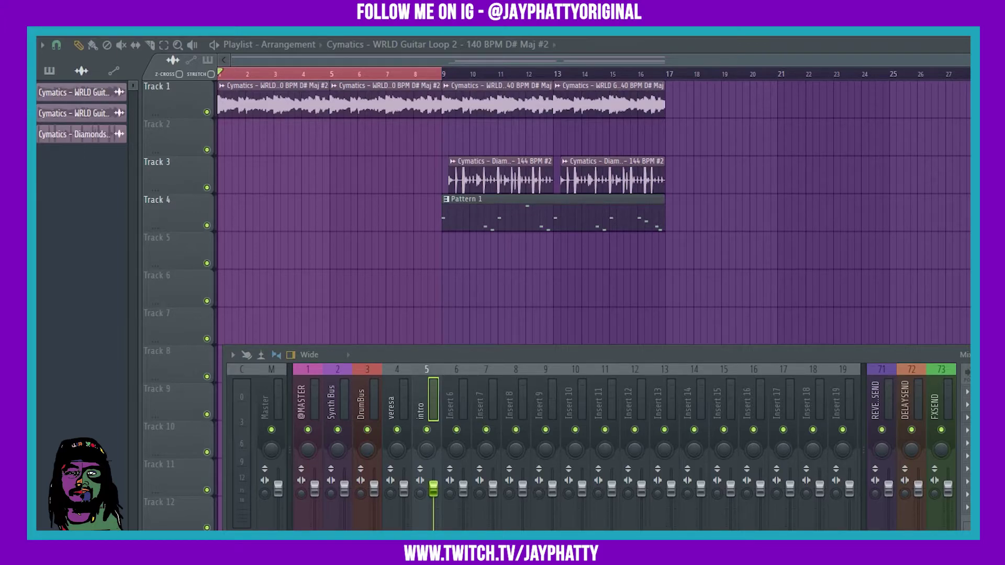
# Step: Drop 'Cymatics - LIFE - Cafeteria 7' on Track 6, trim it to end at bar 9, and open its channel settings
pyautogui.moveTo(349, 338); pyautogui.dragTo(219, 280)
pyautogui.moveTo(934, 286); pyautogui.dragTo(443, 291)
pyautogui.scroll(5, 443, 290)
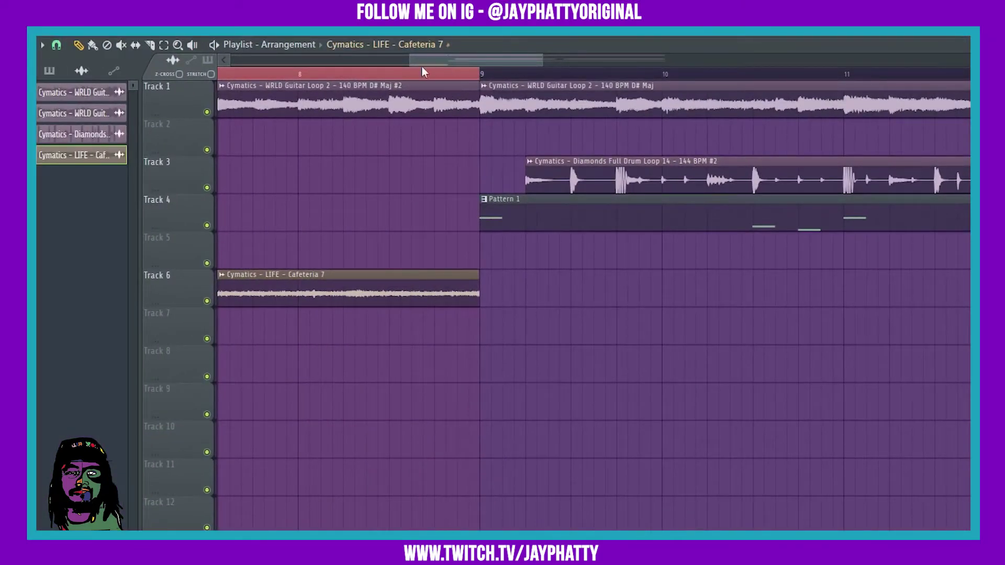
pyautogui.scroll(-6, 422, 71)
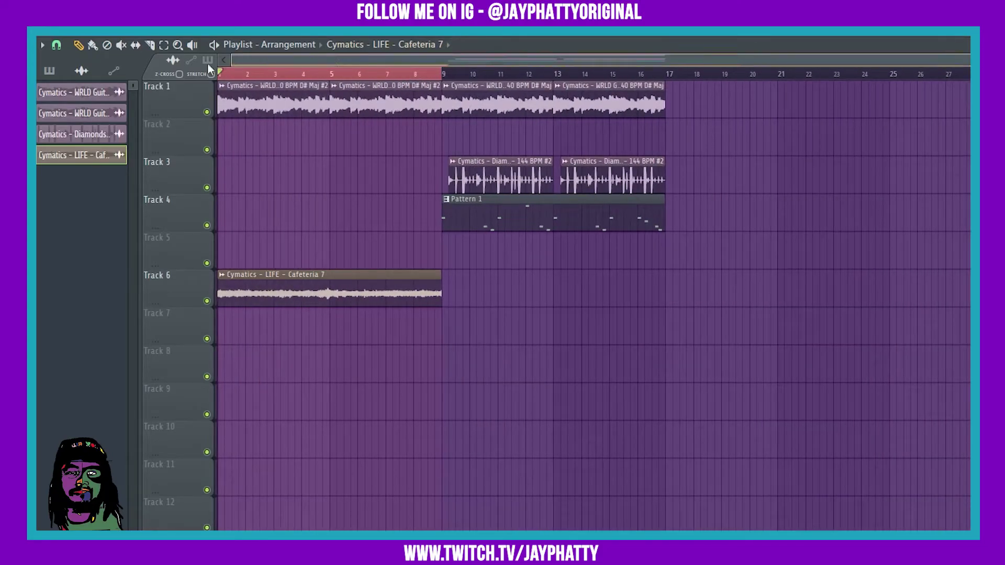
pyautogui.doubleClick(314, 296)
pyautogui.press('space')
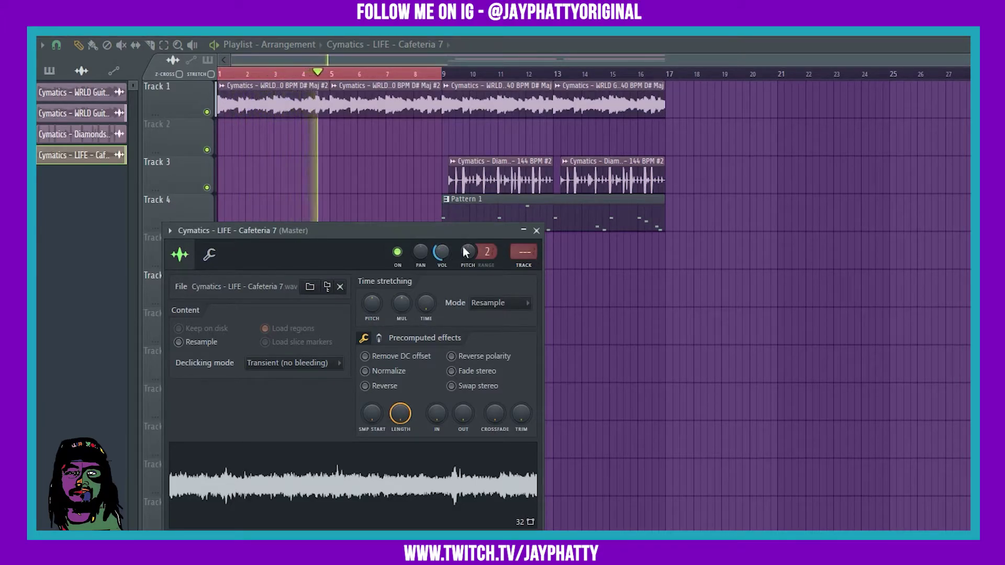
# Step: Close the Cafeteria settings, verify the guitar loop routes to mixer track 5, and show the Mixer
pyautogui.click(536, 230)
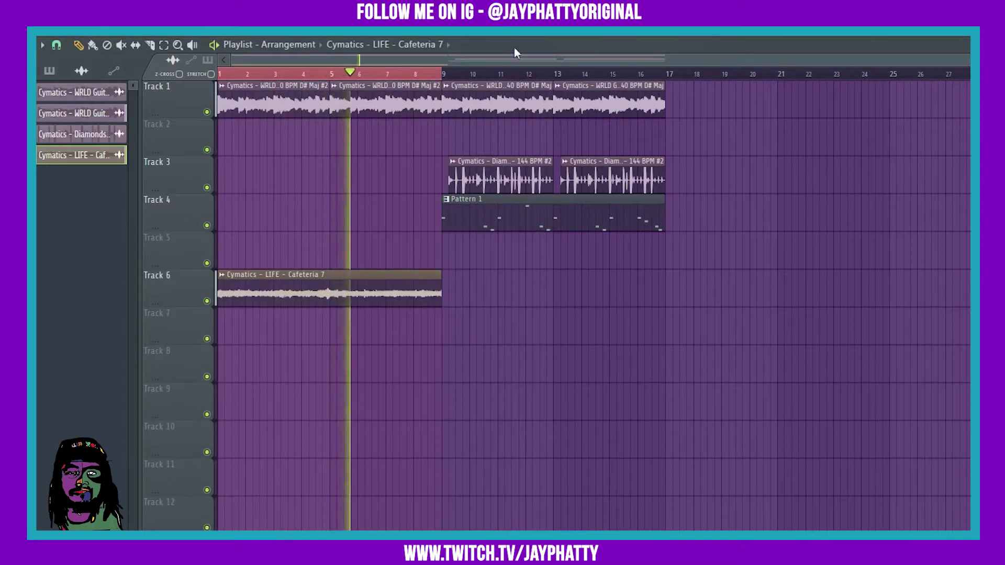
pyautogui.doubleClick(427, 87)
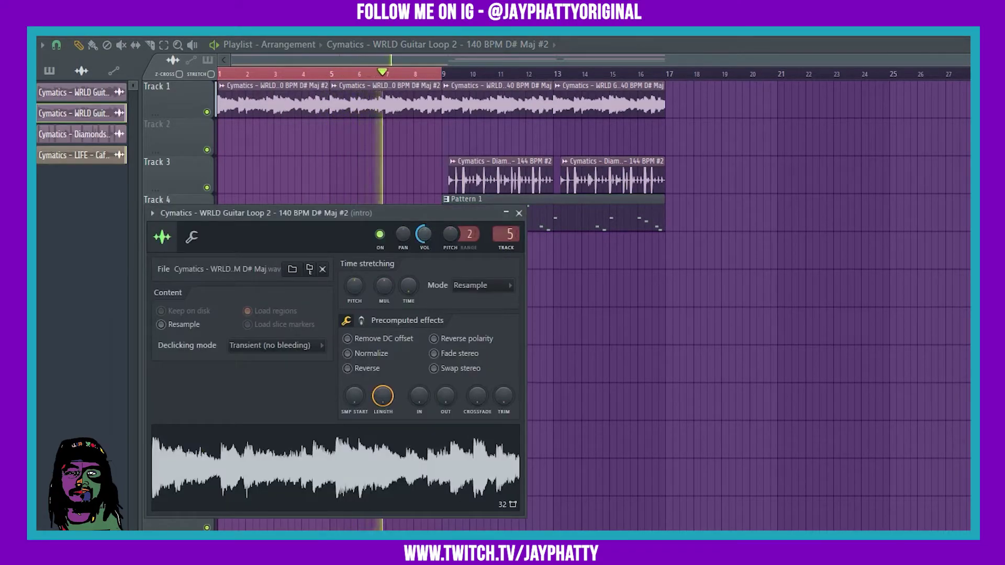
pyautogui.click(519, 213)
pyautogui.press('F9')
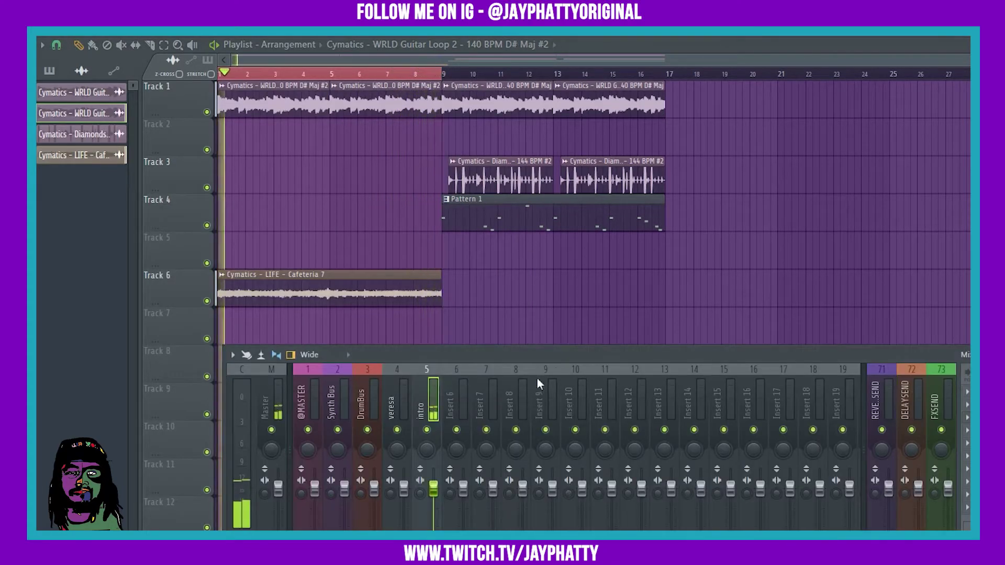
pyautogui.press('space')
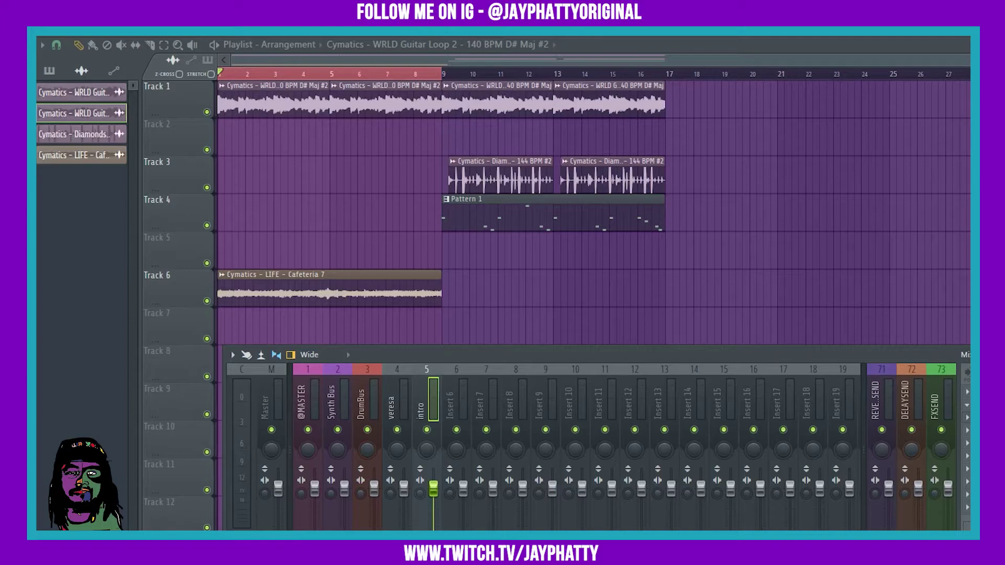
# Step: Add epicVerb with a 1306 ms reverb time after the EQ on the 'intro' insert and audition it
pyautogui.click(968, 380)
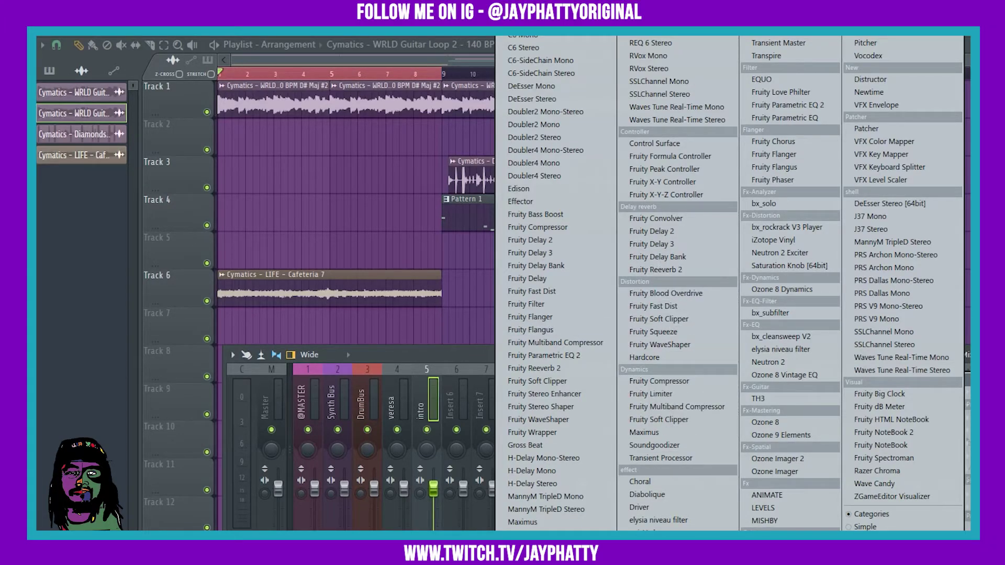
pyautogui.click(632, 529)
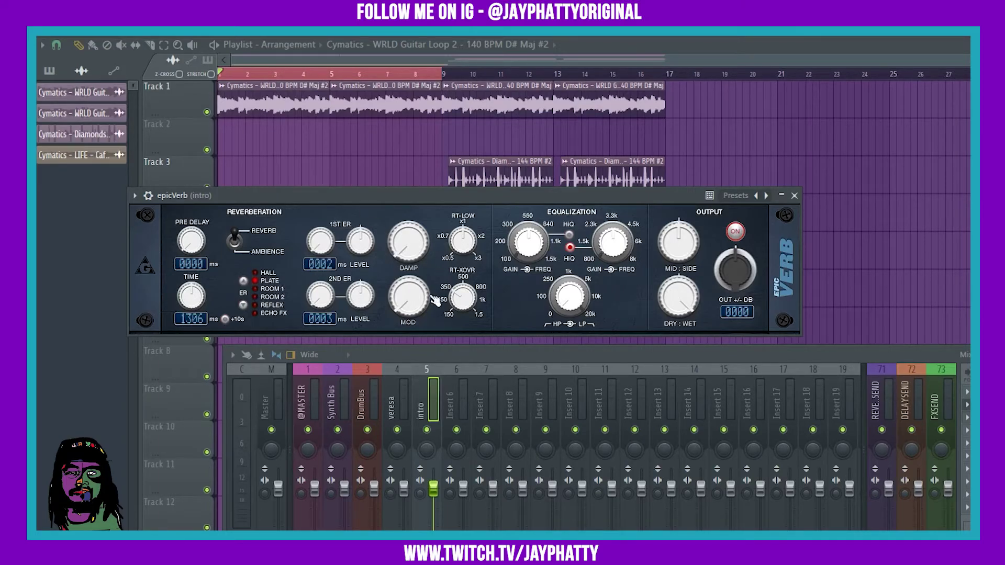
pyautogui.press('space')
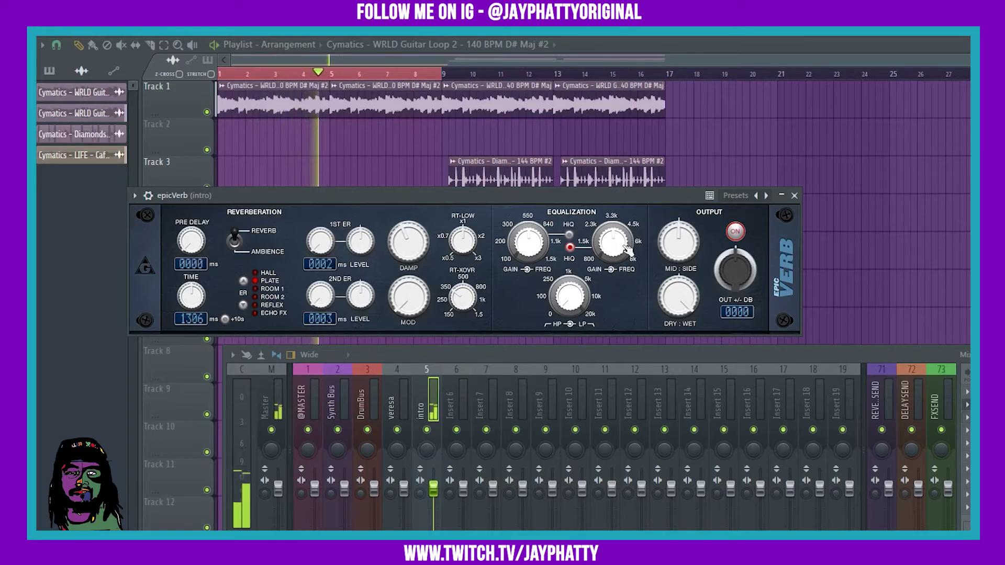
pyautogui.click(794, 195)
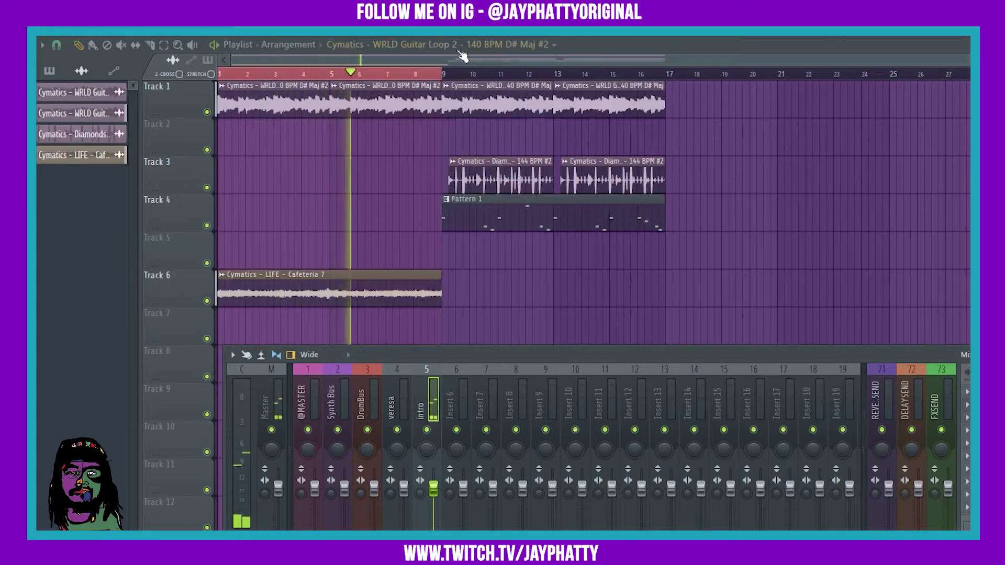
# Step: Trim the second guitar clip on Track 1 and the Track 6 Cafeteria clip to end near bar 8
pyautogui.press('F9')
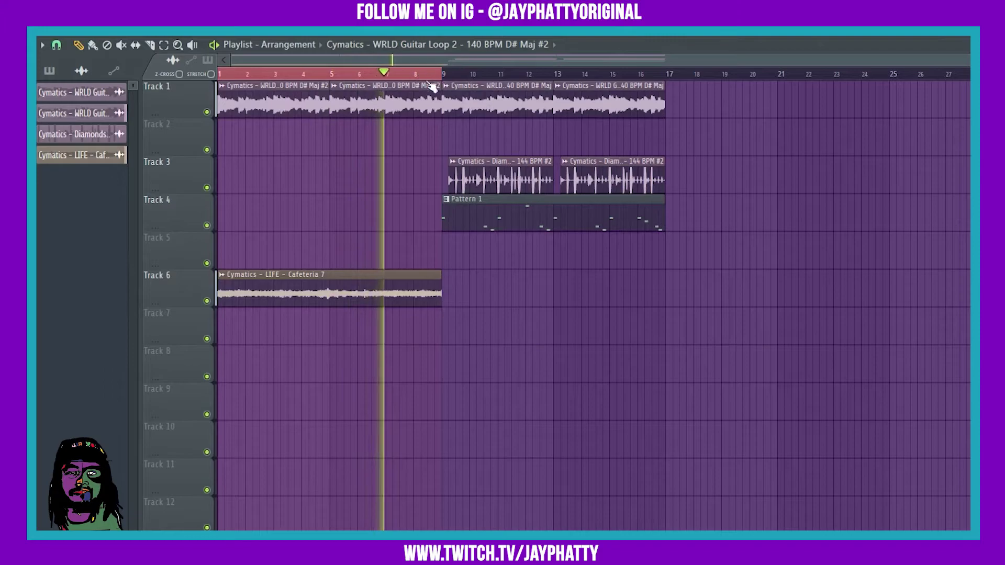
pyautogui.moveTo(439, 89); pyautogui.dragTo(420, 89)
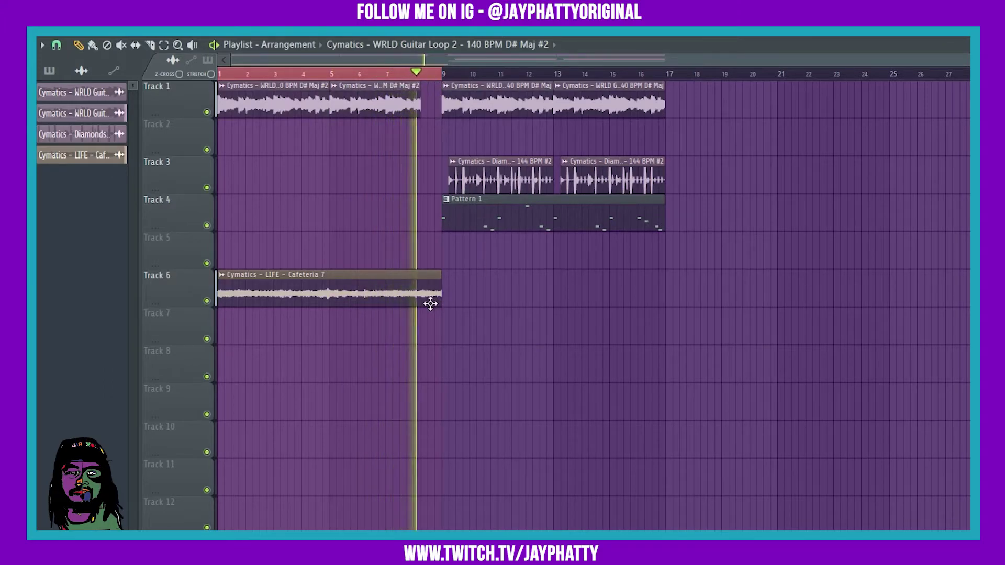
pyautogui.moveTo(439, 298); pyautogui.dragTo(413, 298)
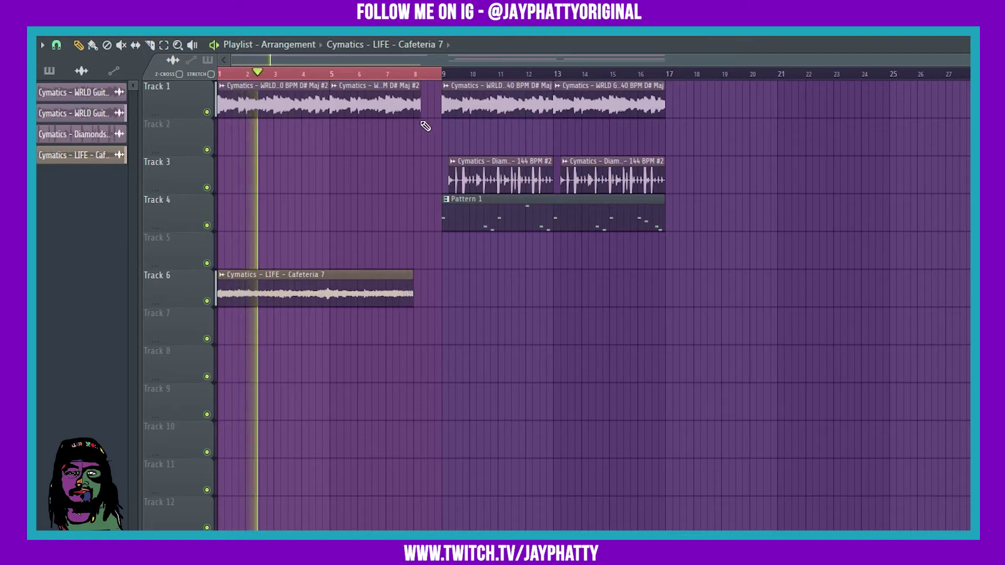
pyautogui.moveTo(420, 107); pyautogui.dragTo(414, 108)
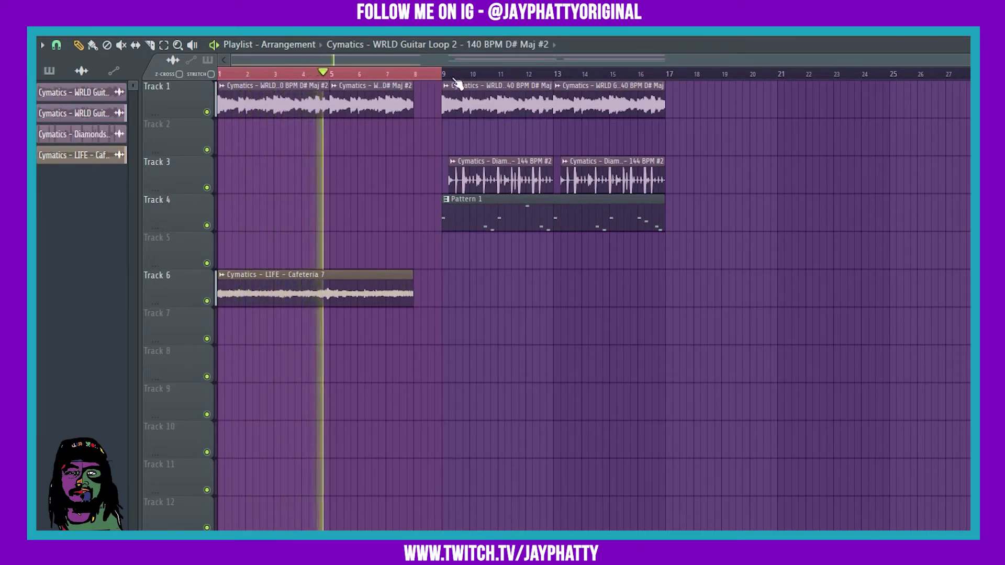
pyautogui.click(388, 75)
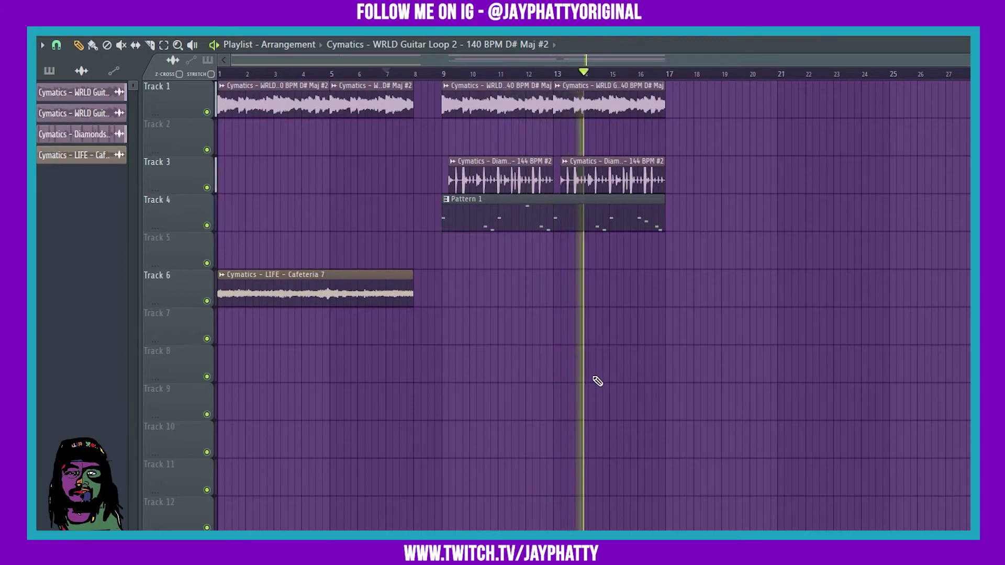
pyautogui.press('space')
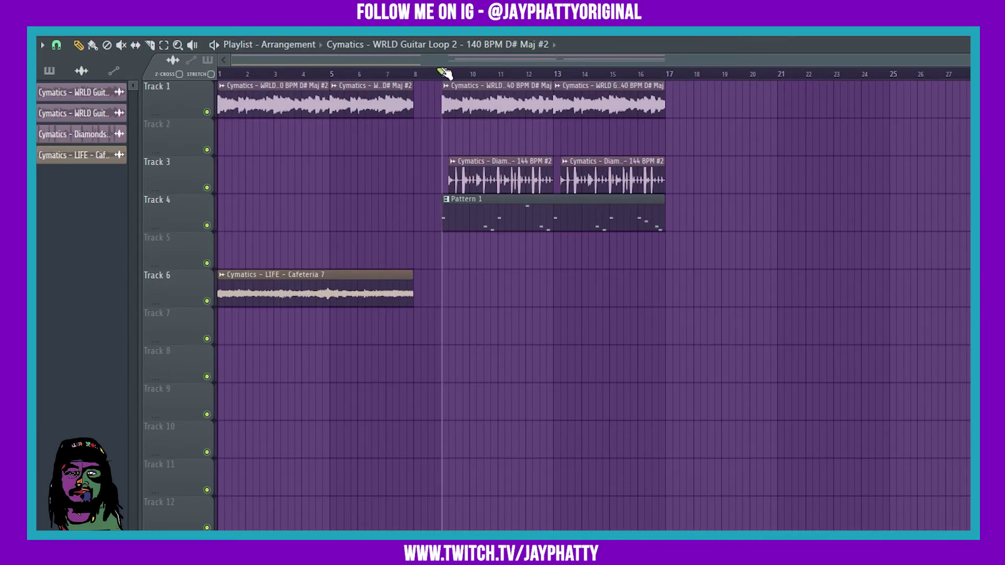
# Step: Select bars 1–9 on the playlist ruler and play the intro with the Mixer visible
pyautogui.moveTo(443, 73); pyautogui.dragTo(215, 90)
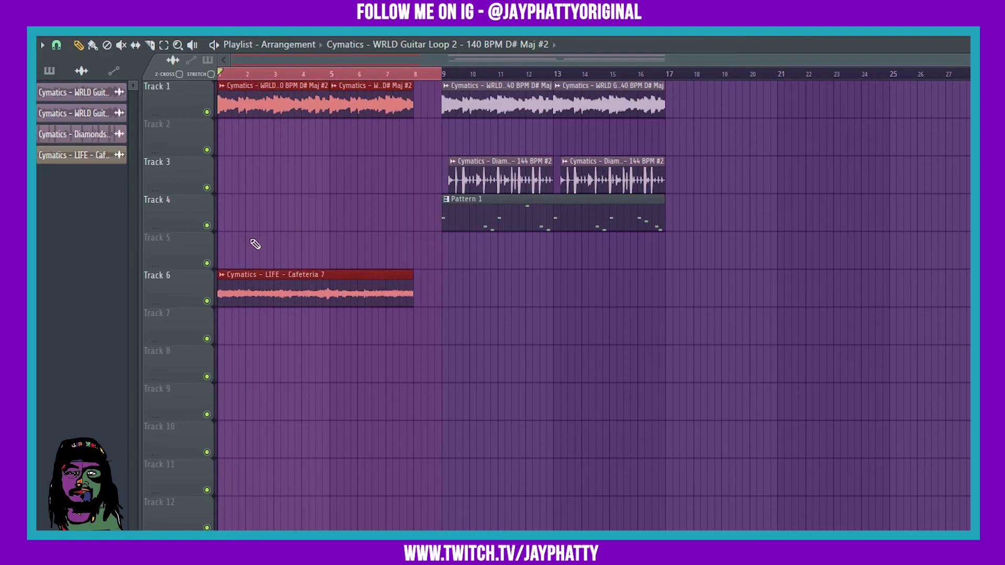
pyautogui.press('F9')
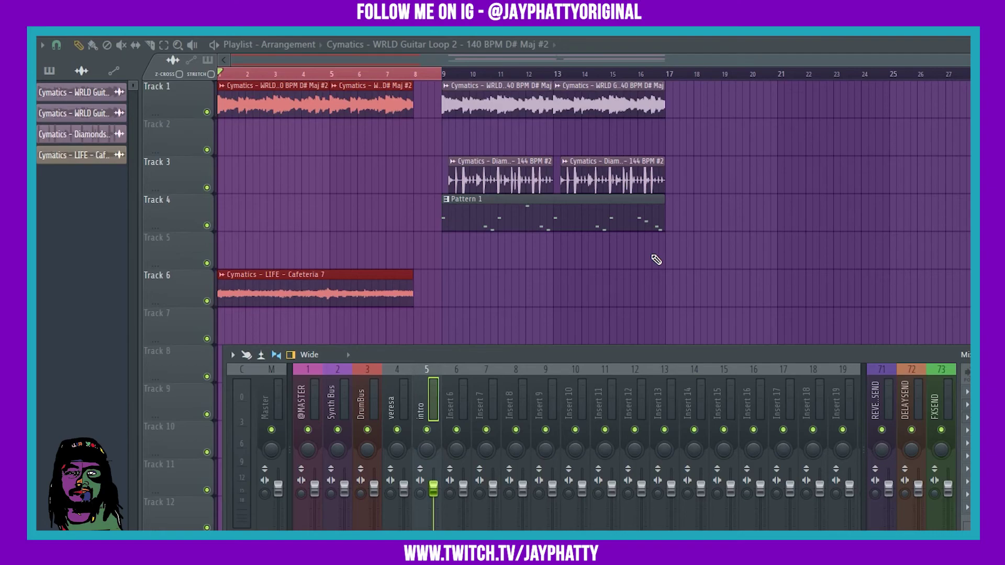
pyautogui.press('space')
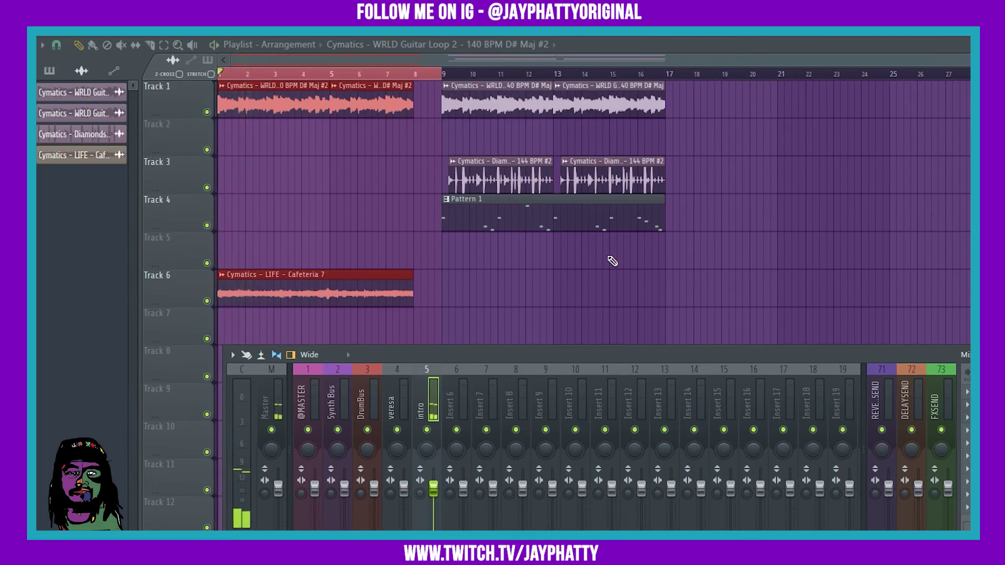
pyautogui.press('space')
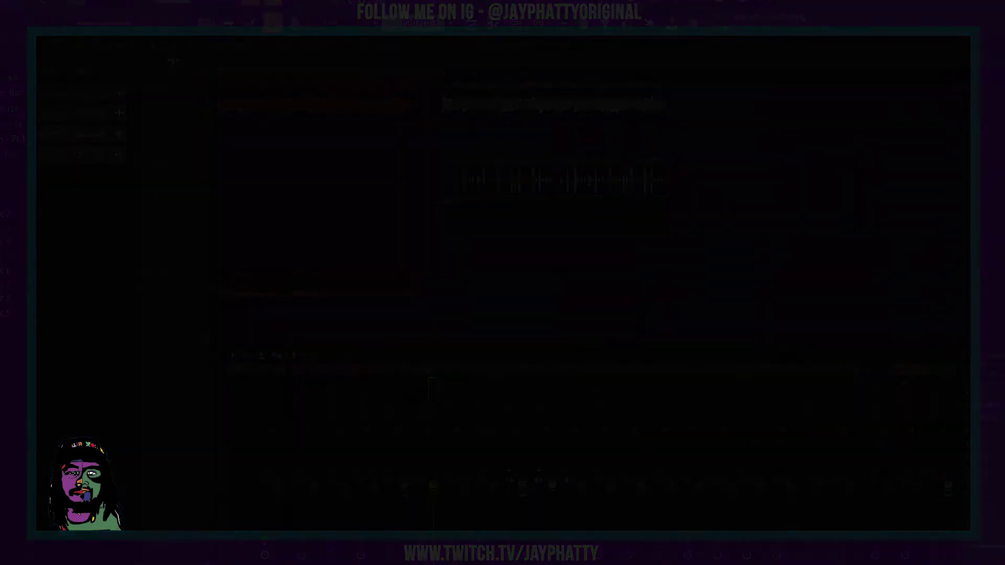